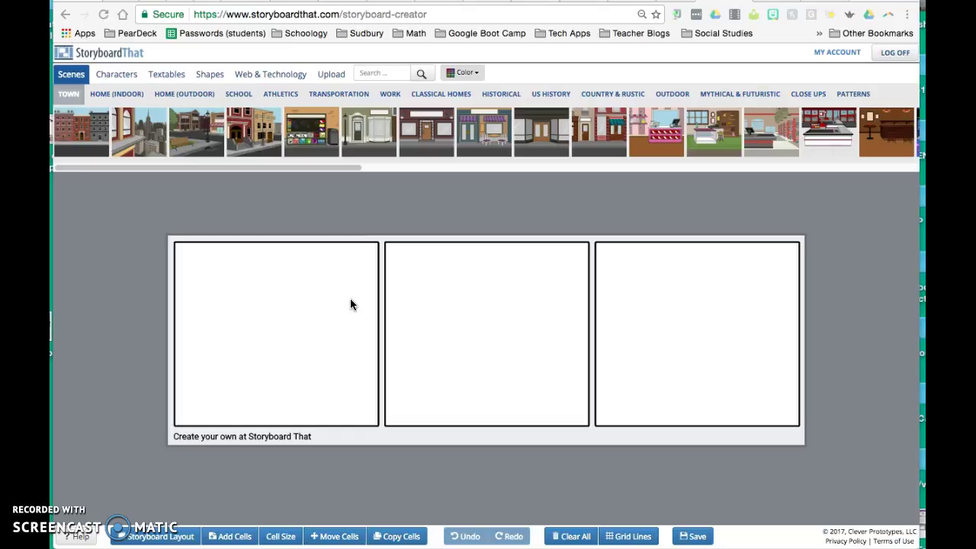
Apply the Title & Cell layout so all three cells get a title box above them.
{"action": "left_click", "coordinate": [142, 538]}
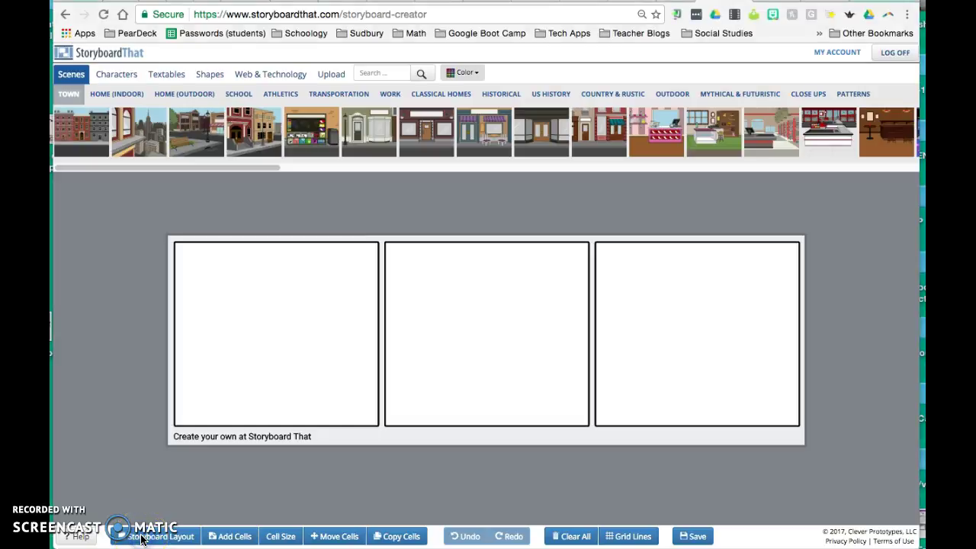
{"action": "left_click", "coordinate": [142, 537]}
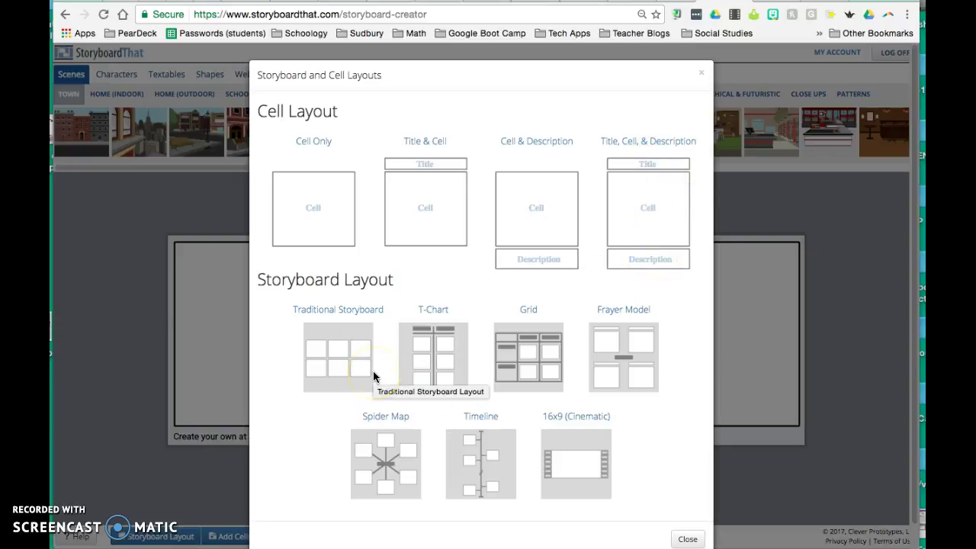
{"action": "left_click", "coordinate": [350, 364]}
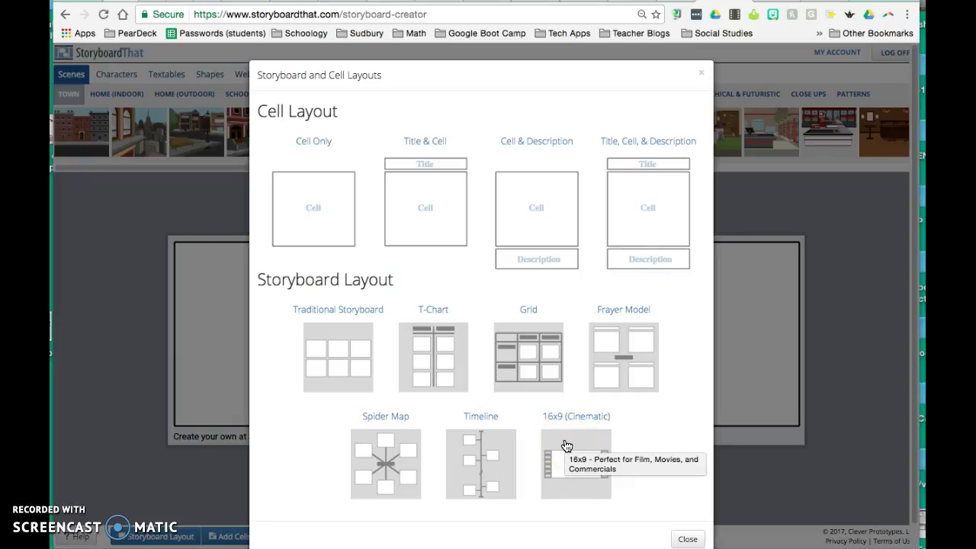
{"action": "left_click", "coordinate": [603, 494]}
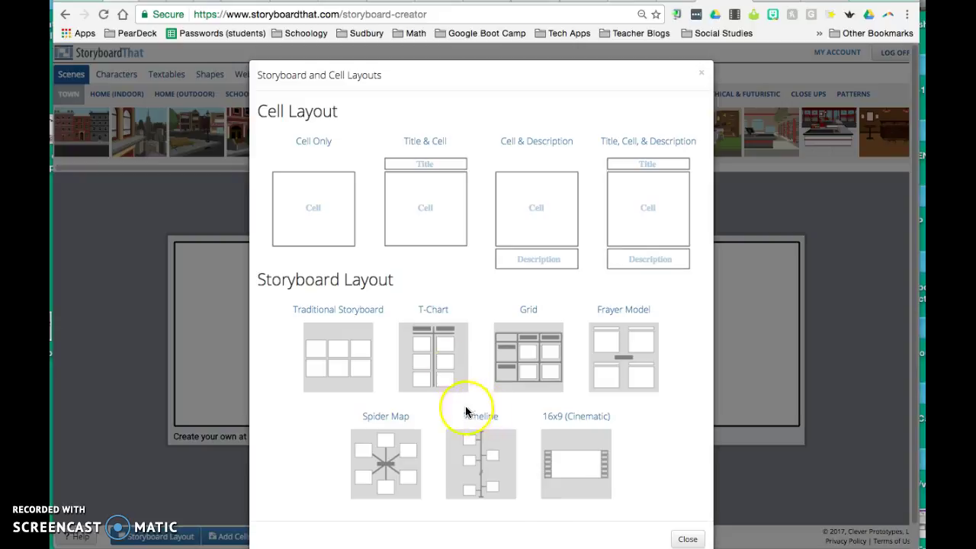
{"action": "left_click", "coordinate": [427, 207]}
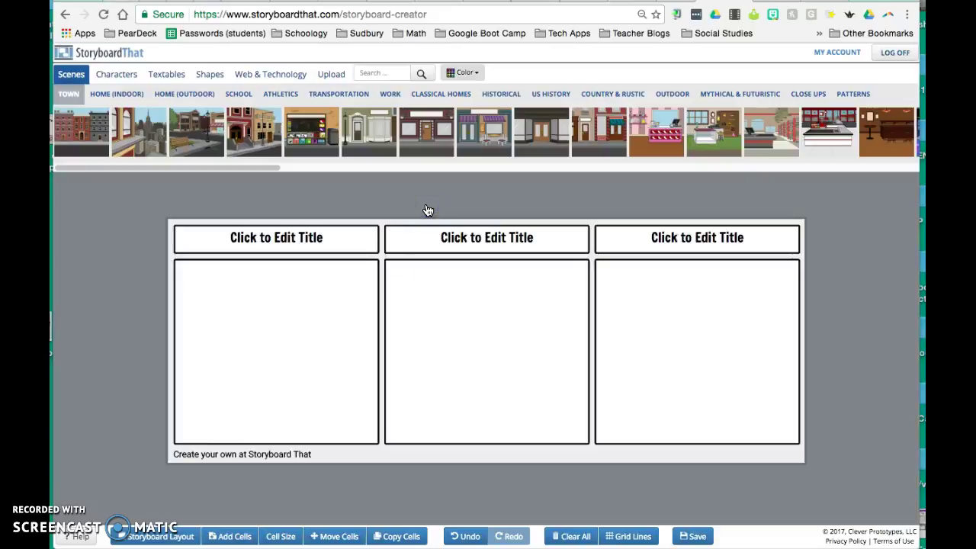
Convert the board to a Timeline layout with four cells dated 2015, 2016, 2017 and 2018 CE.
{"action": "left_click", "coordinate": [162, 537]}
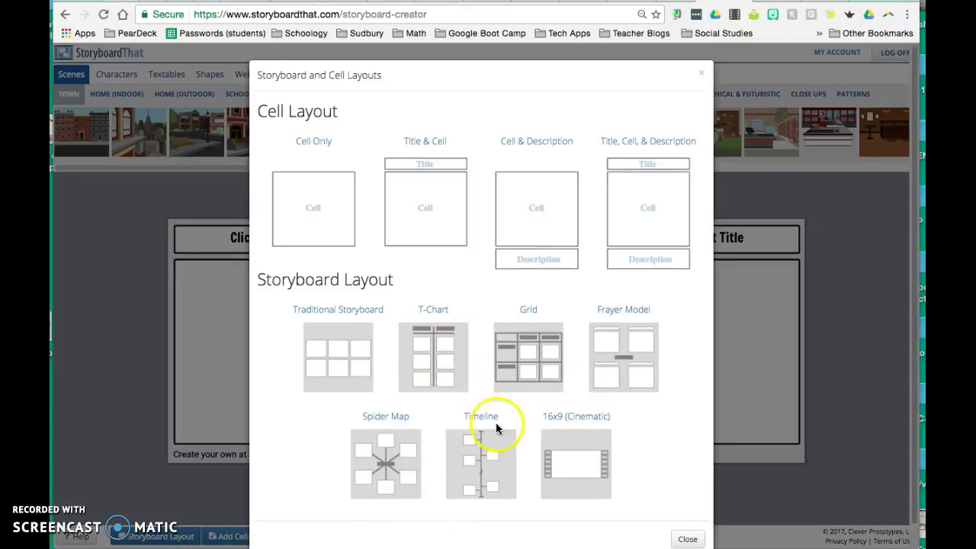
{"action": "left_click", "coordinate": [474, 449]}
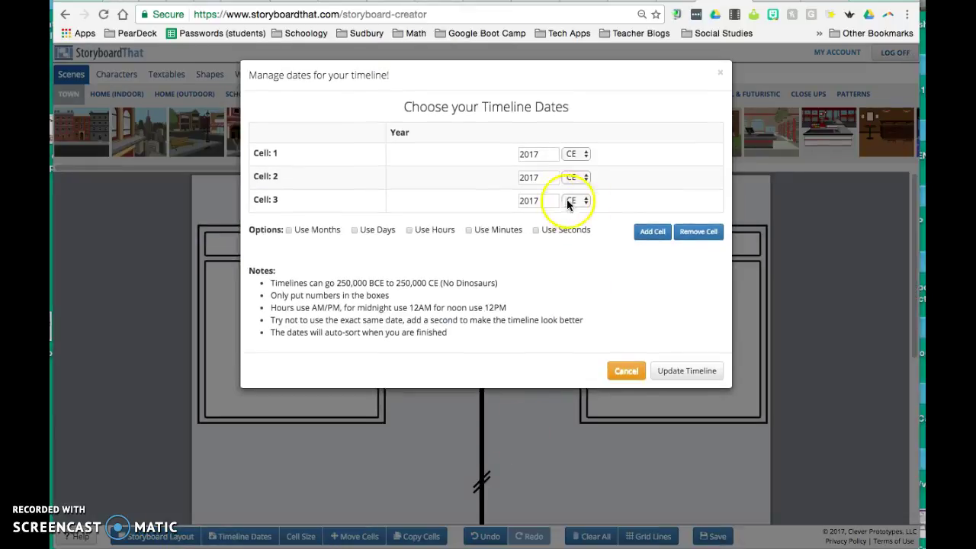
{"action": "left_click", "coordinate": [543, 154]}
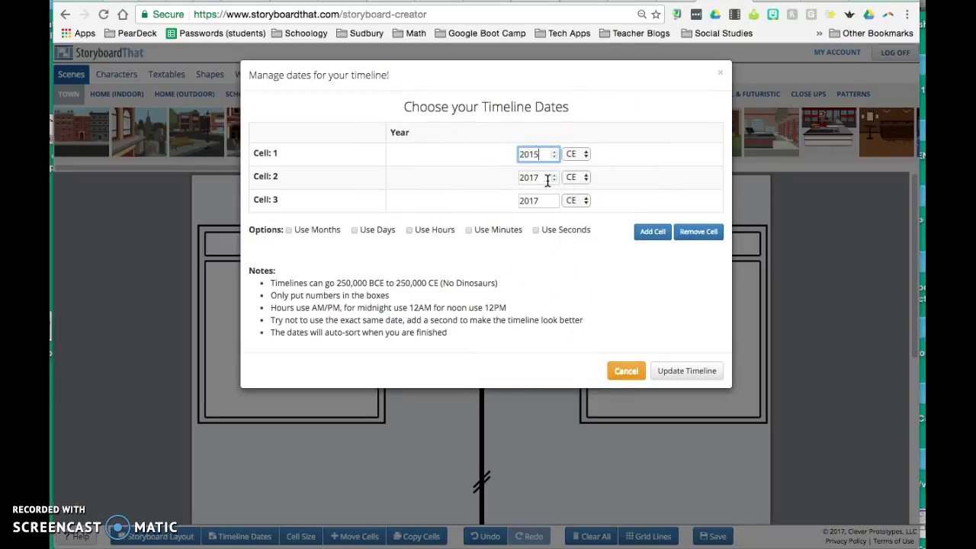
{"action": "left_click", "coordinate": [554, 180]}
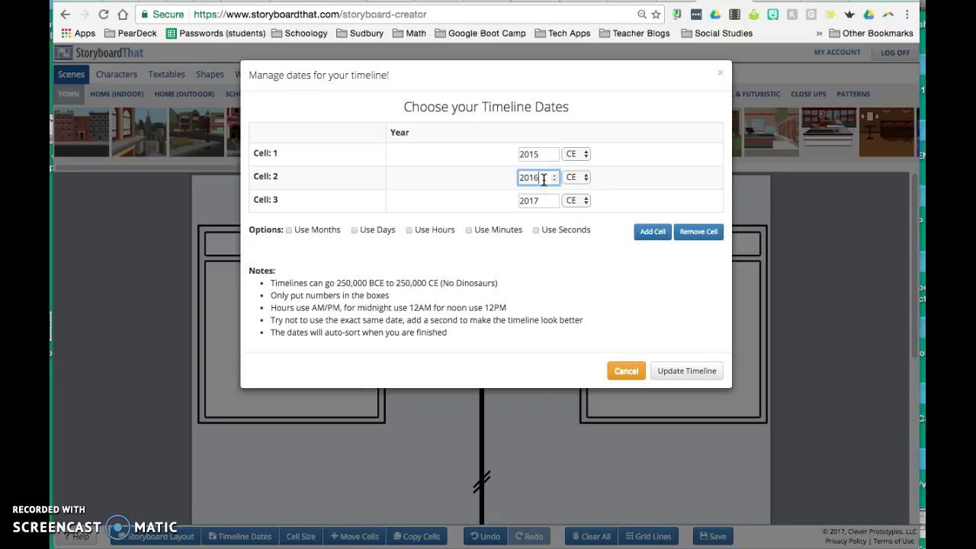
{"action": "left_click", "coordinate": [652, 231]}
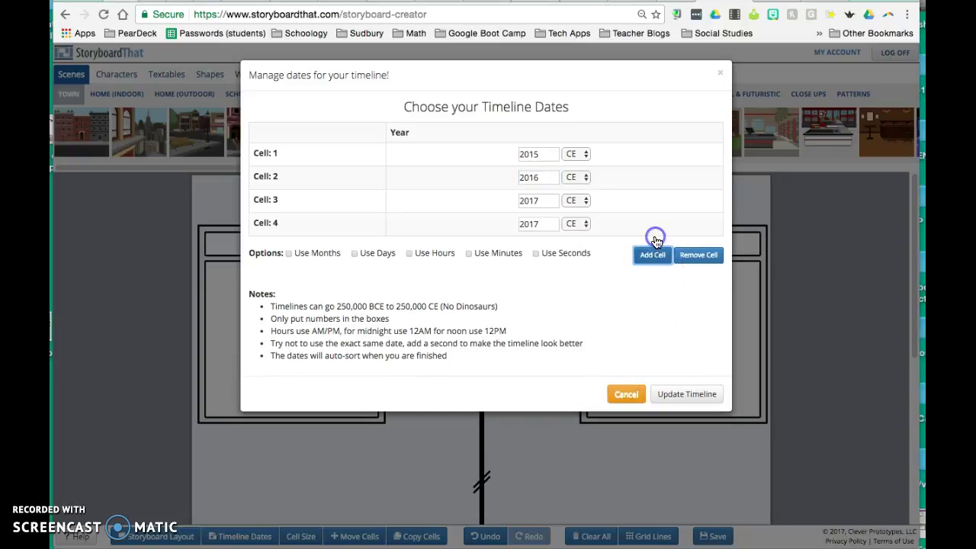
{"action": "left_click", "coordinate": [540, 222]}
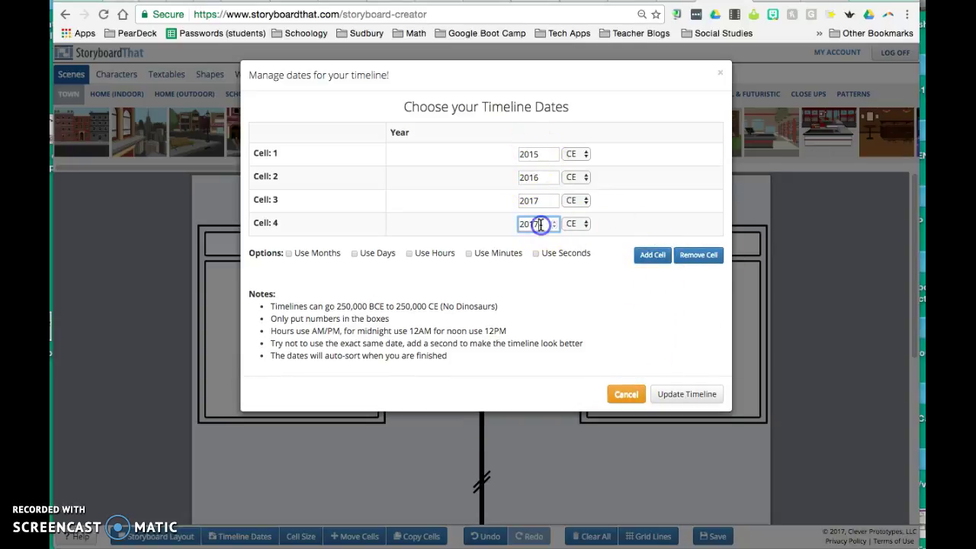
{"action": "key", "text": "BackSpace"}
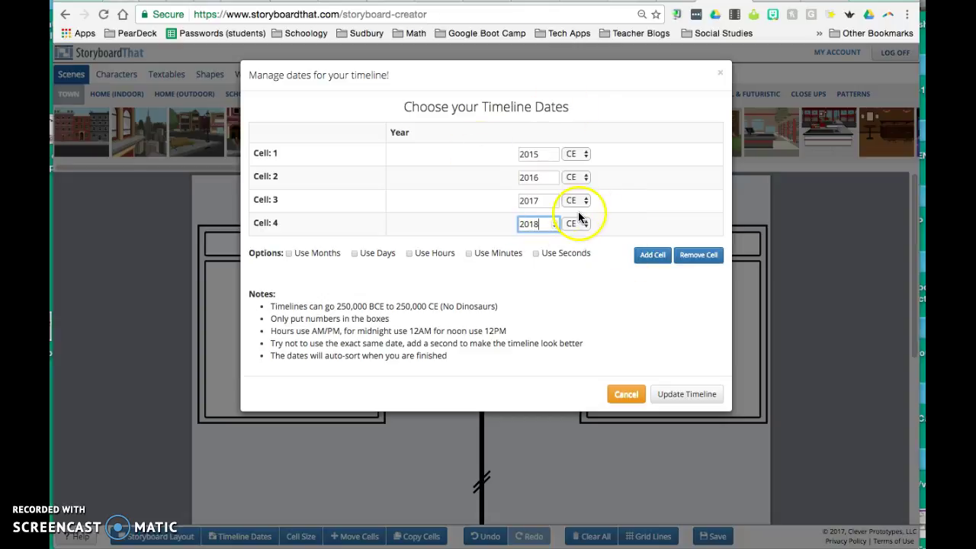
{"action": "left_click", "coordinate": [681, 397]}
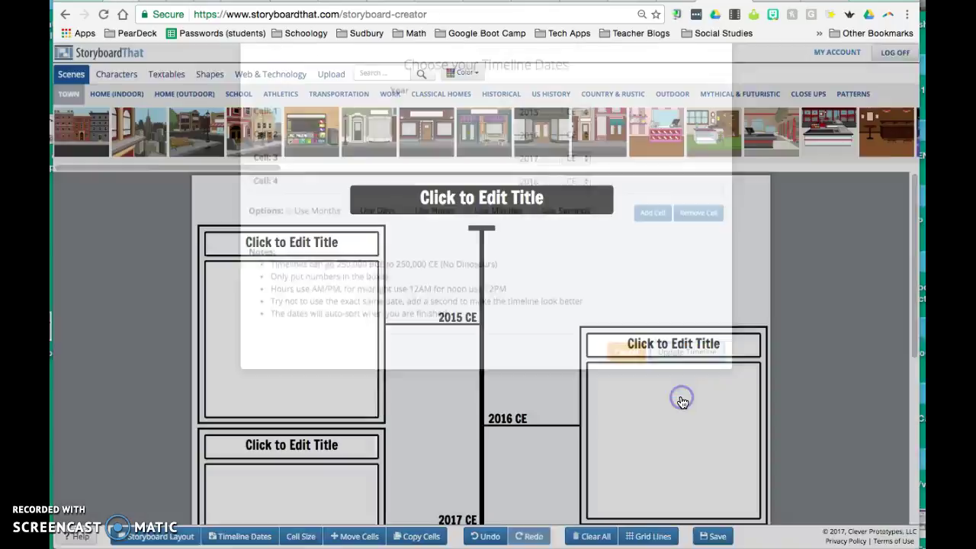
Review the timeline, then switch the layout back to Traditional Storyboard with four titled cells.
{"action": "scroll", "coordinate": [682, 403], "scroll_direction": "down", "scroll_amount": 2}
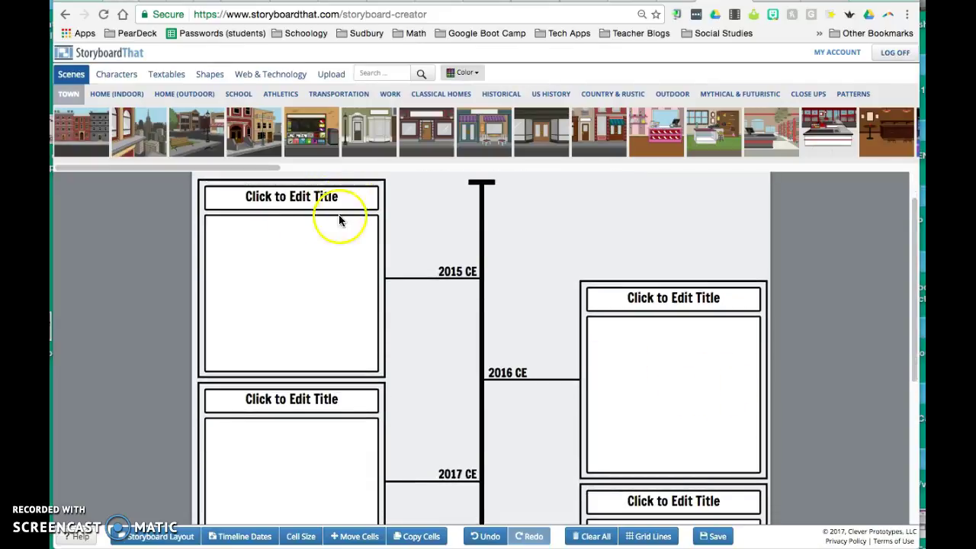
{"action": "scroll", "coordinate": [275, 296], "scroll_direction": "down", "scroll_amount": 1}
{"action": "scroll", "coordinate": [277, 299], "scroll_direction": "down", "scroll_amount": 5}
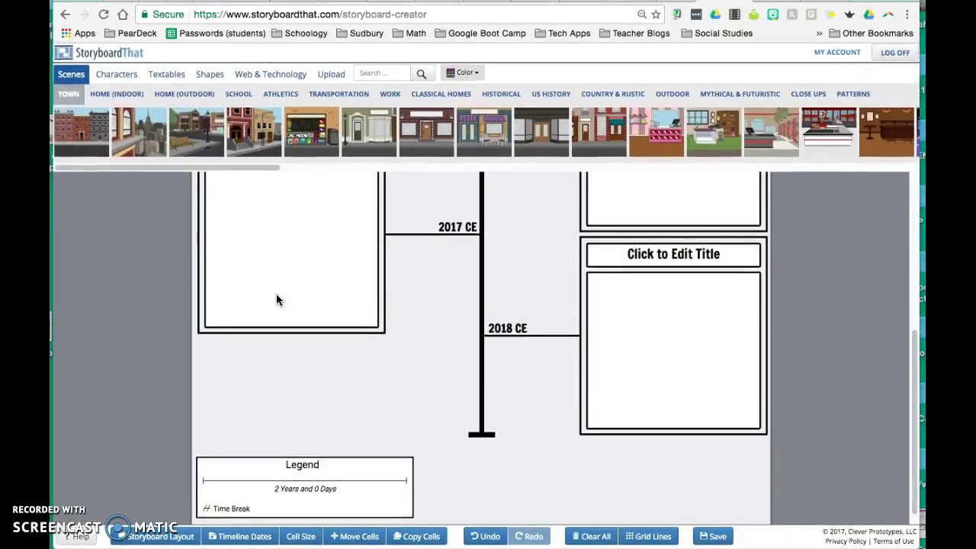
{"action": "scroll", "coordinate": [276, 299], "scroll_direction": "up", "scroll_amount": 6}
{"action": "left_click", "coordinate": [155, 537]}
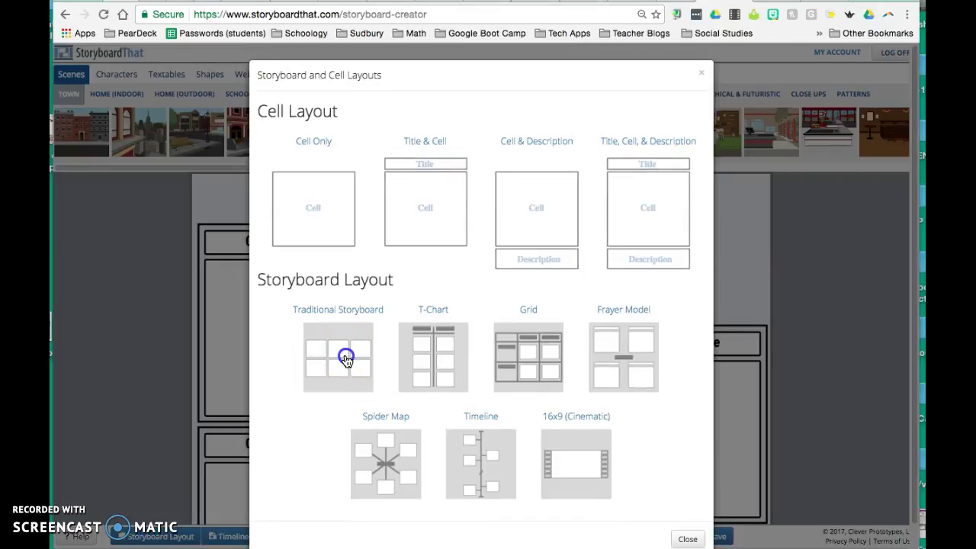
{"action": "left_click", "coordinate": [344, 356]}
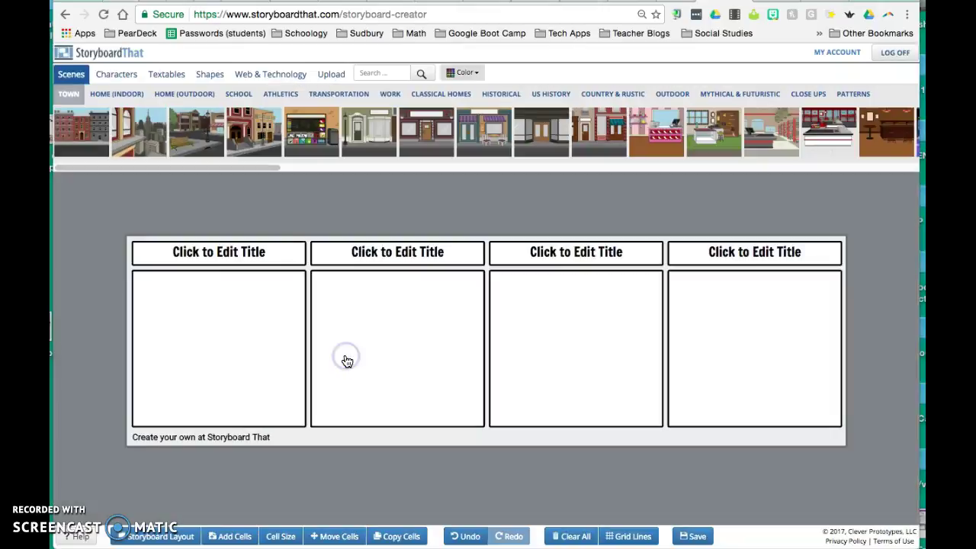
Set the cell count to a 3 x 2 grid of six titled cells.
{"action": "left_click", "coordinate": [235, 537]}
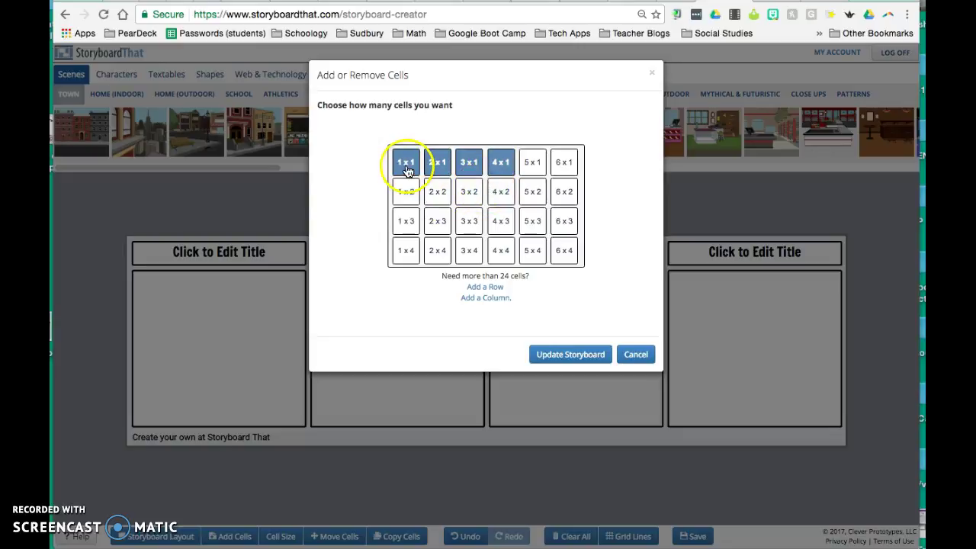
{"action": "left_click", "coordinate": [469, 192]}
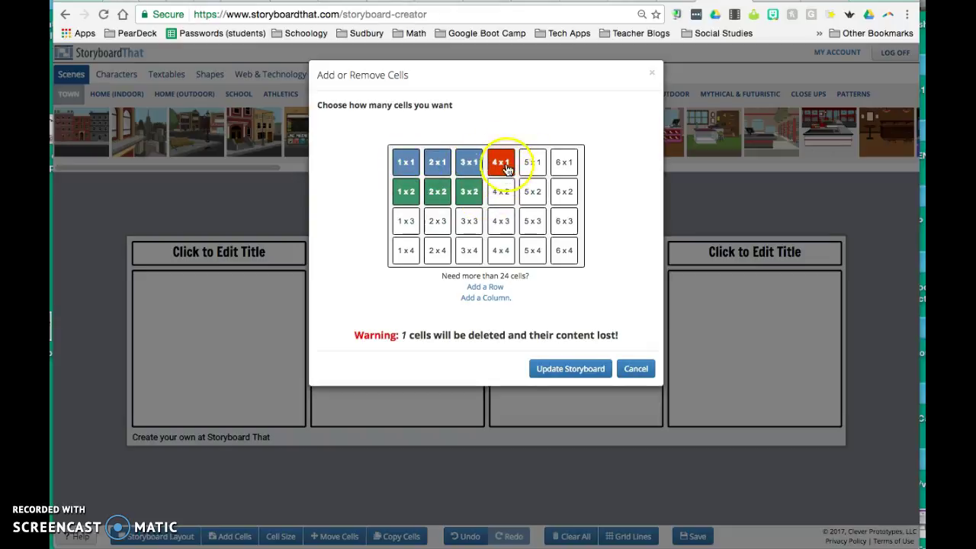
{"action": "left_click", "coordinate": [570, 371]}
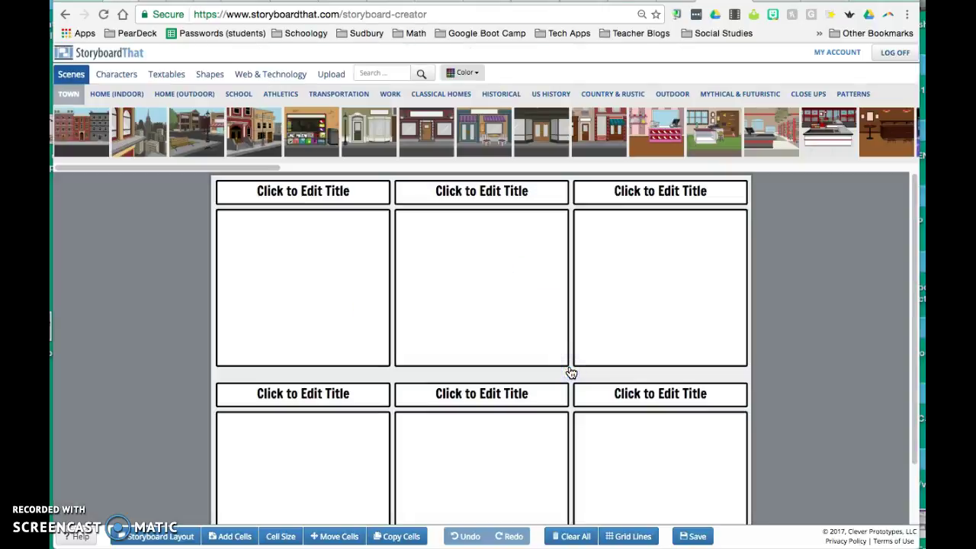
Nudge the Cell Size slider slightly right to enlarge the six cells, then close the Cell Size dialog.
{"action": "scroll", "coordinate": [571, 372], "scroll_direction": "down", "scroll_amount": 3}
{"action": "scroll", "coordinate": [570, 372], "scroll_direction": "up", "scroll_amount": 2}
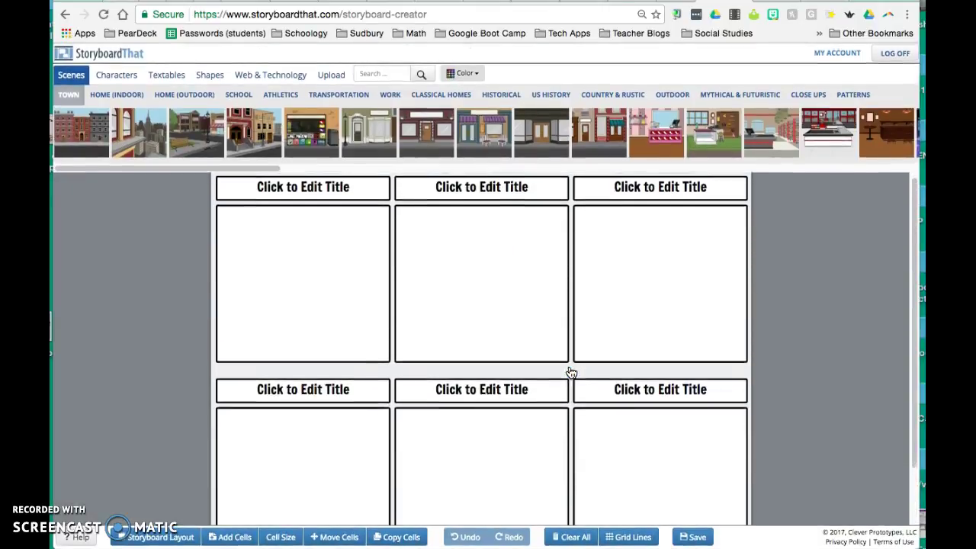
{"action": "scroll", "coordinate": [571, 372], "scroll_direction": "down", "scroll_amount": 1}
{"action": "scroll", "coordinate": [570, 373], "scroll_direction": "up", "scroll_amount": 1}
{"action": "scroll", "coordinate": [414, 327], "scroll_direction": "down", "scroll_amount": 1}
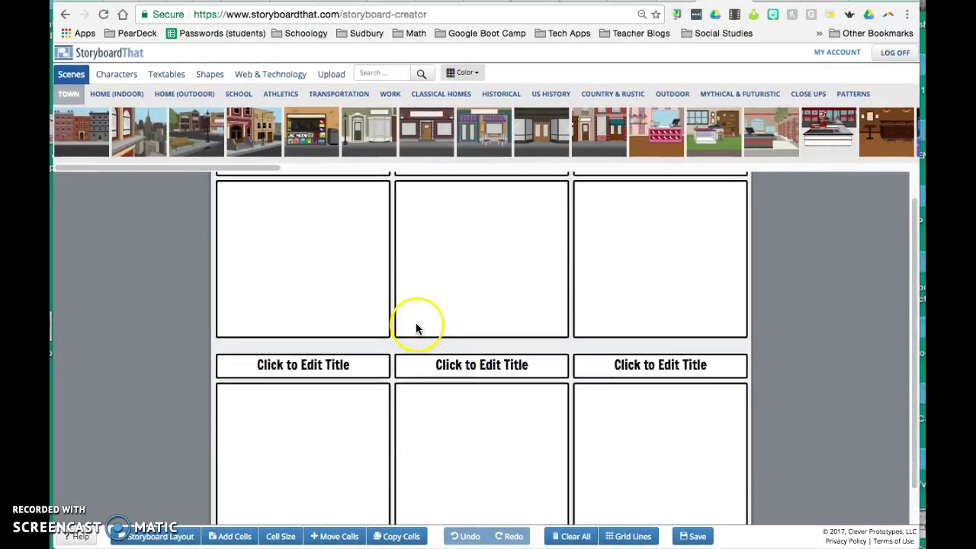
{"action": "left_click", "coordinate": [280, 536]}
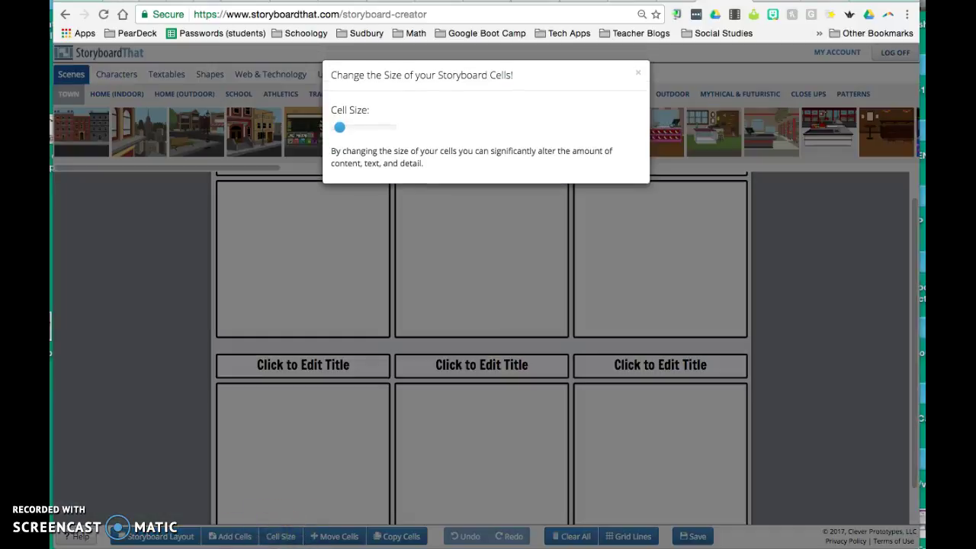
{"action": "mouse_move", "coordinate": [342, 130]}
{"action": "left_click_drag", "start_coordinate": [342, 129], "coordinate": [356, 130]}
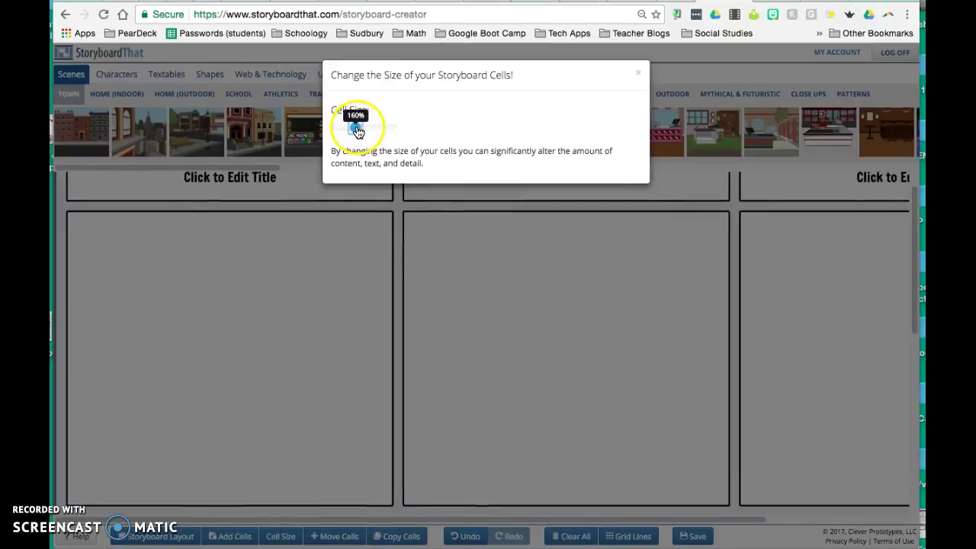
{"action": "left_click_drag", "start_coordinate": [355, 128], "coordinate": [337, 128]}
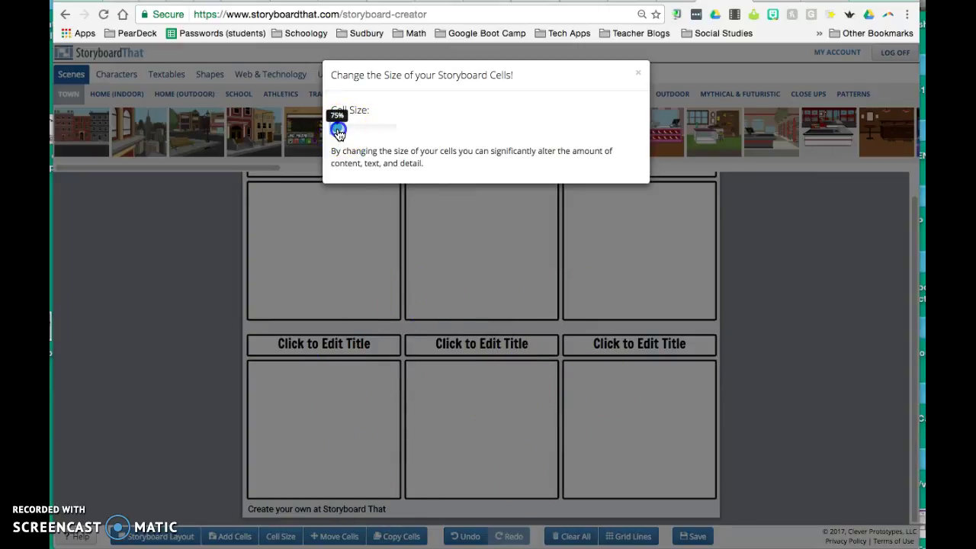
{"action": "left_click_drag", "start_coordinate": [338, 130], "coordinate": [341, 132]}
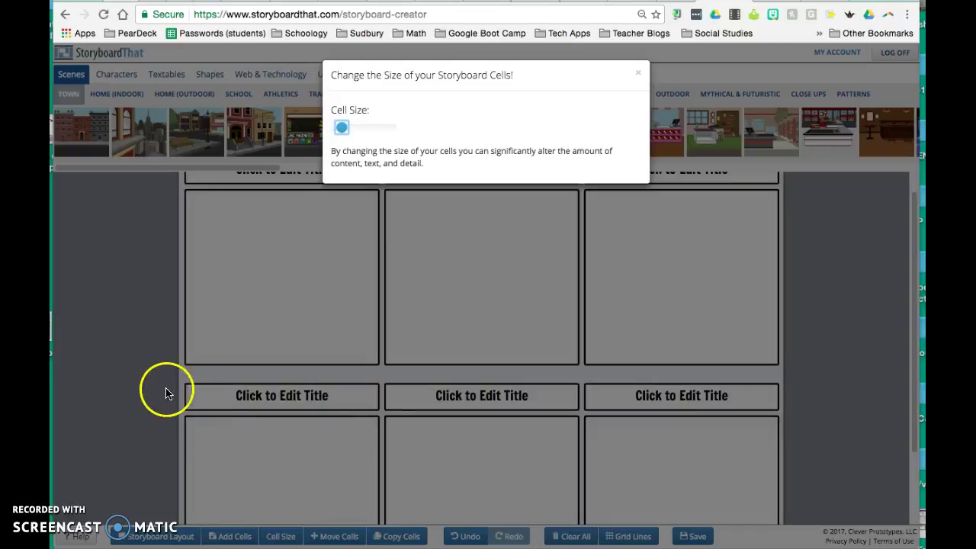
{"action": "left_click", "coordinate": [638, 72]}
{"action": "left_click", "coordinate": [335, 536]}
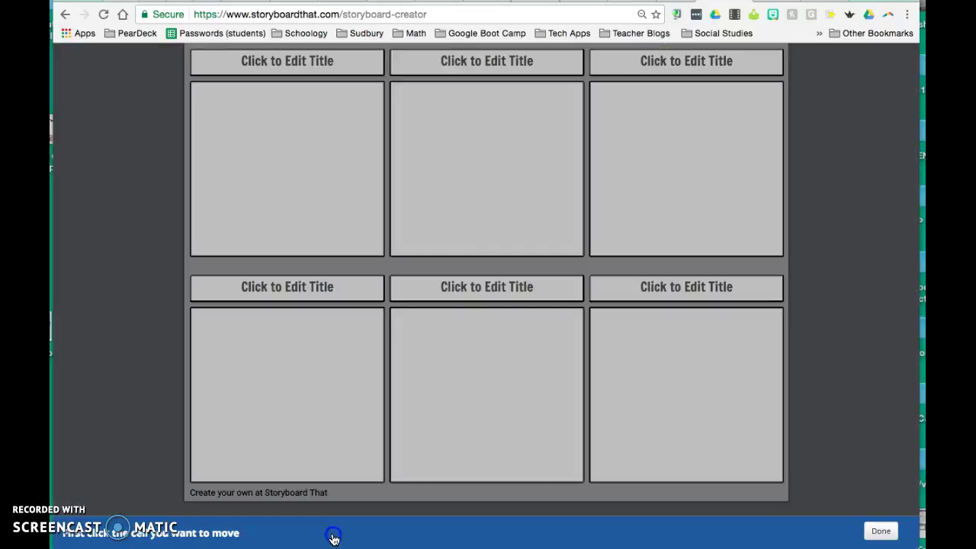
{"action": "left_click", "coordinate": [463, 371]}
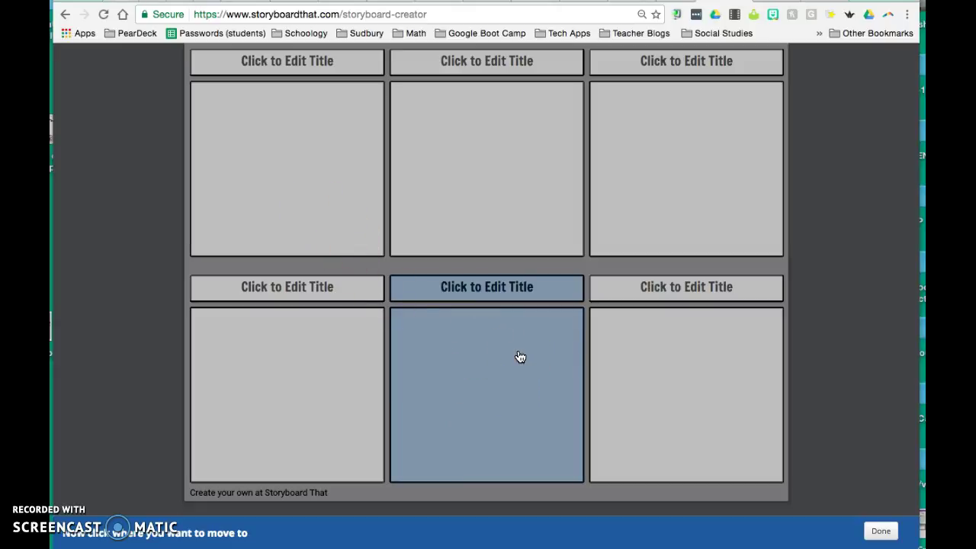
{"action": "left_click", "coordinate": [320, 165]}
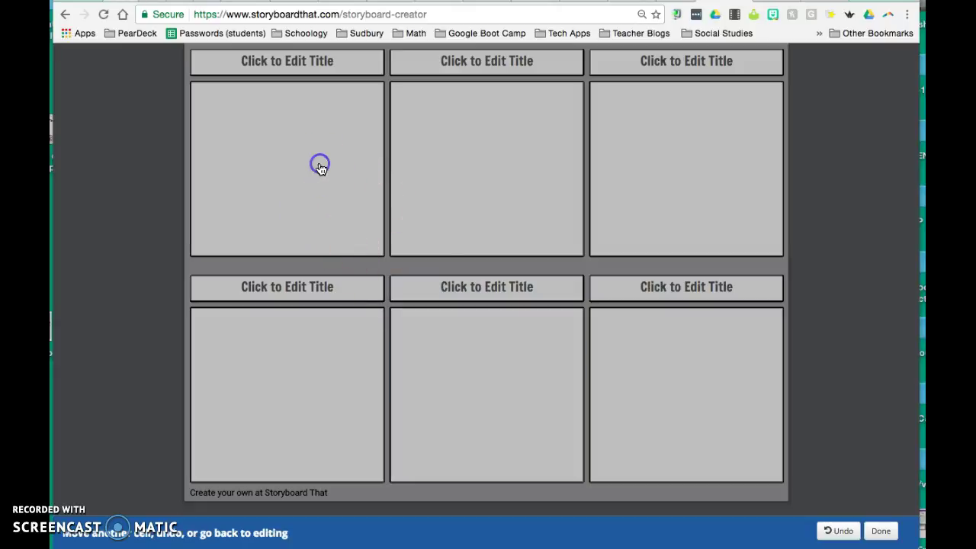
{"action": "left_click", "coordinate": [881, 532]}
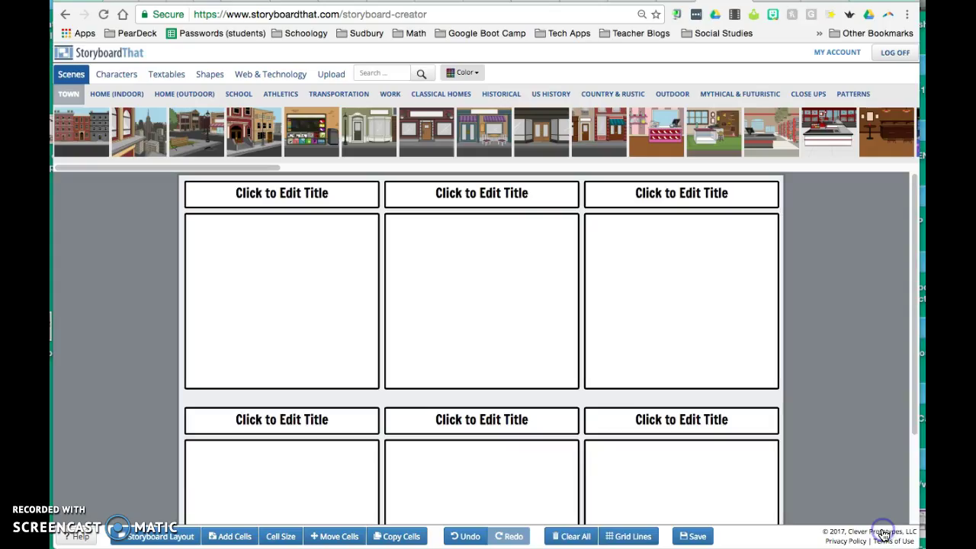
{"action": "left_click", "coordinate": [387, 537]}
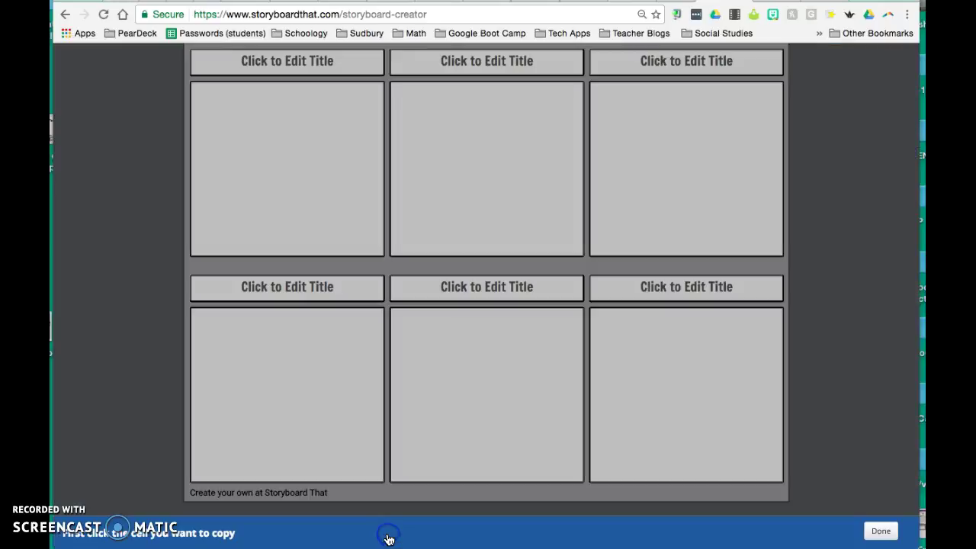
{"action": "left_click", "coordinate": [276, 176]}
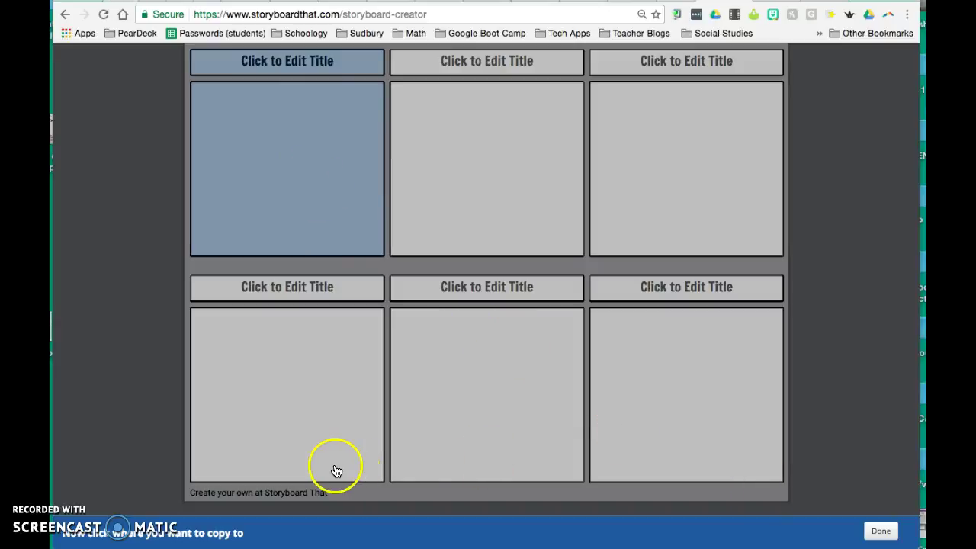
{"action": "left_click", "coordinate": [675, 162]}
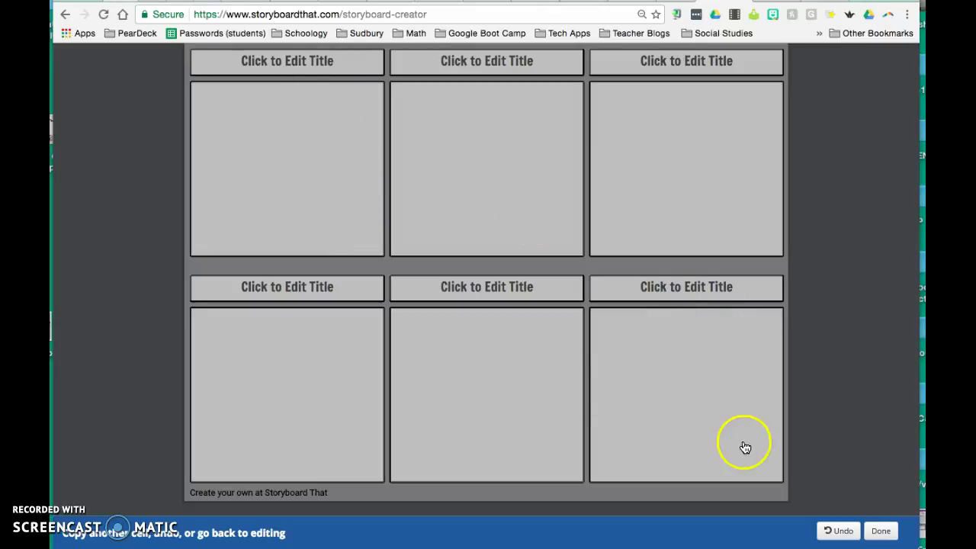
{"action": "left_click", "coordinate": [883, 531]}
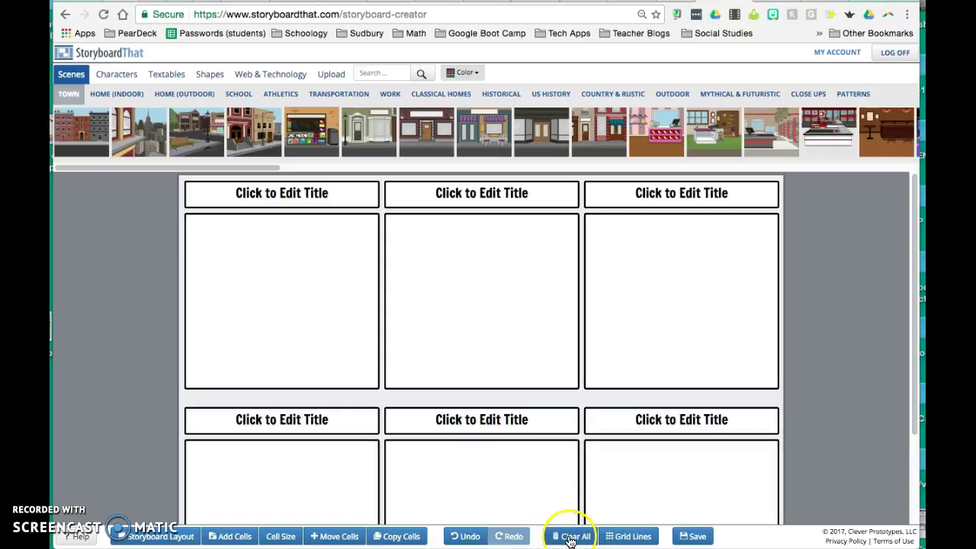
{"action": "left_click", "coordinate": [621, 538]}
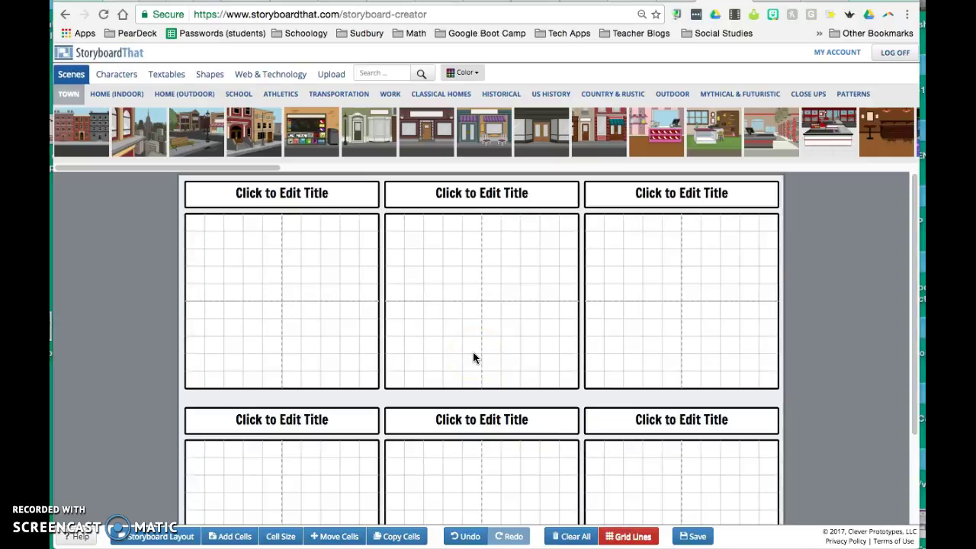
{"action": "left_click", "coordinate": [629, 538]}
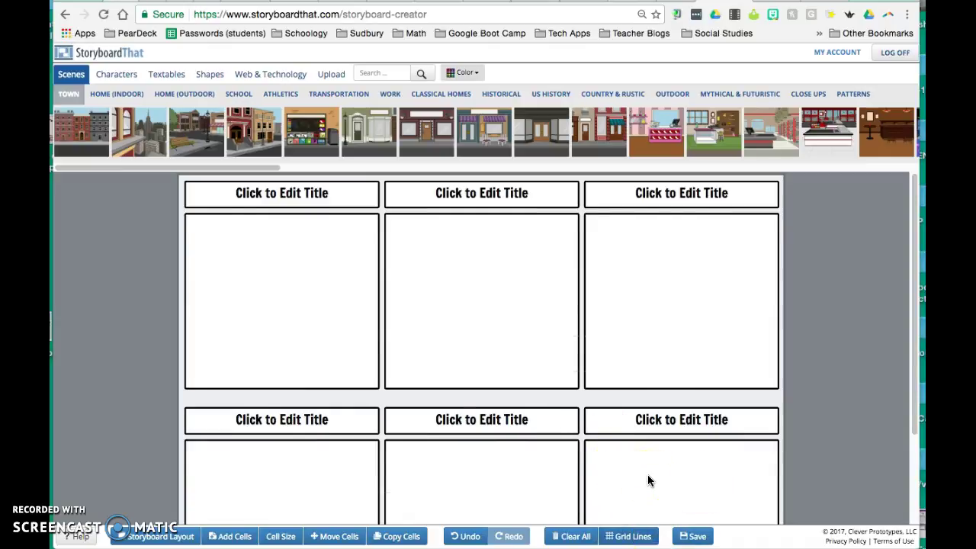
After an empty-board save is refused, drag the brick storefront town scene into the first cell.
{"action": "scroll", "coordinate": [648, 480], "scroll_direction": "down", "scroll_amount": 3}
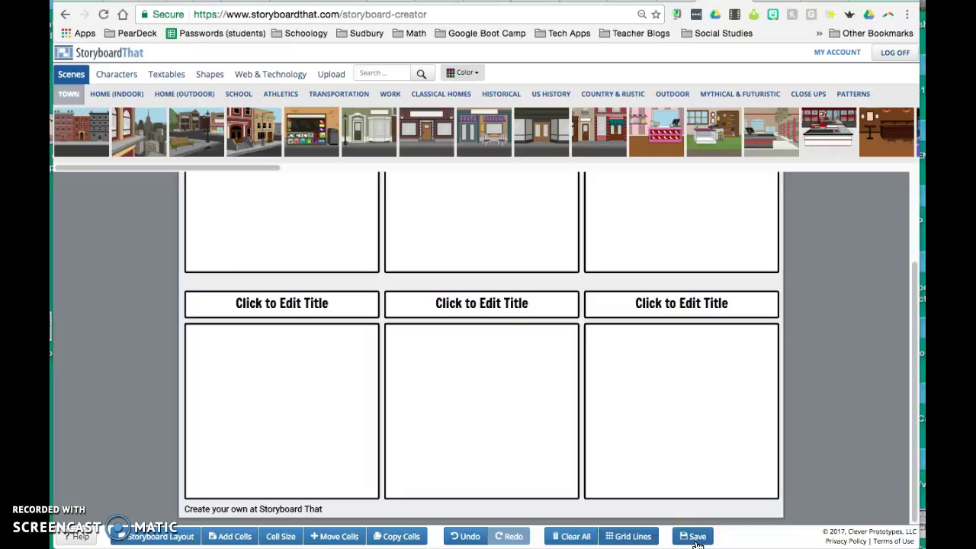
{"action": "left_click", "coordinate": [690, 539]}
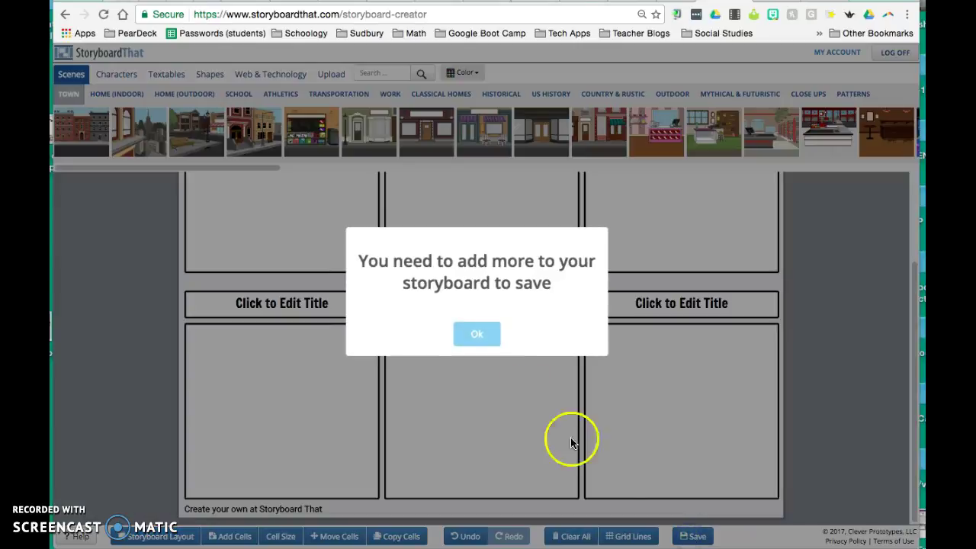
{"action": "left_click", "coordinate": [477, 333]}
{"action": "scroll", "coordinate": [404, 263], "scroll_direction": "down", "scroll_amount": 3}
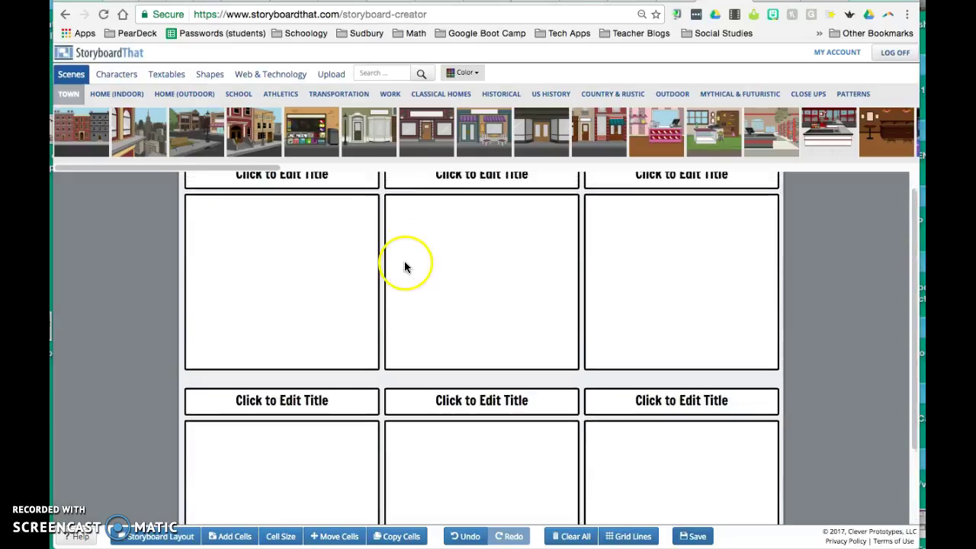
{"action": "left_click_drag", "start_coordinate": [423, 137], "coordinate": [294, 270]}
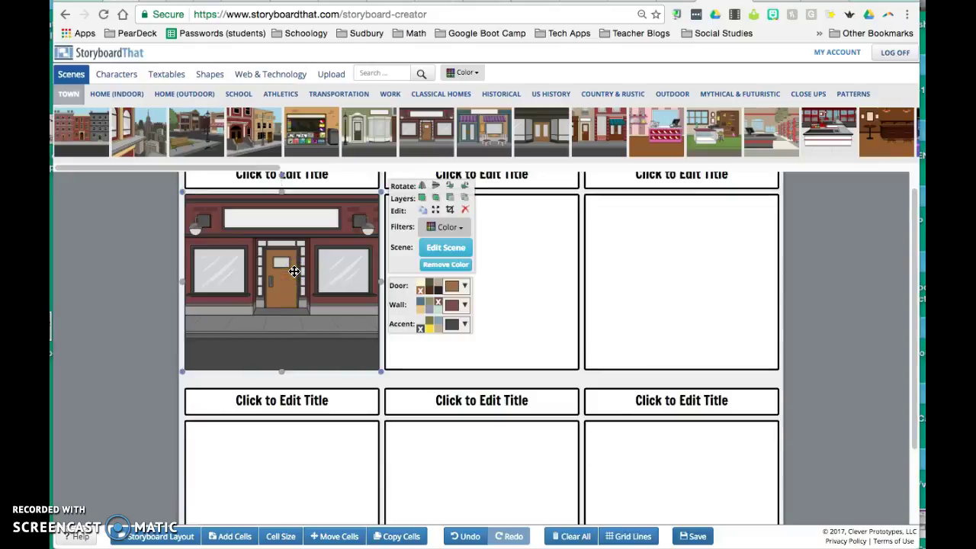
Save the board titled 'Sample StoryBoard' under the Welcome to StoryBoard THAT assignment.
{"action": "left_click", "coordinate": [712, 539]}
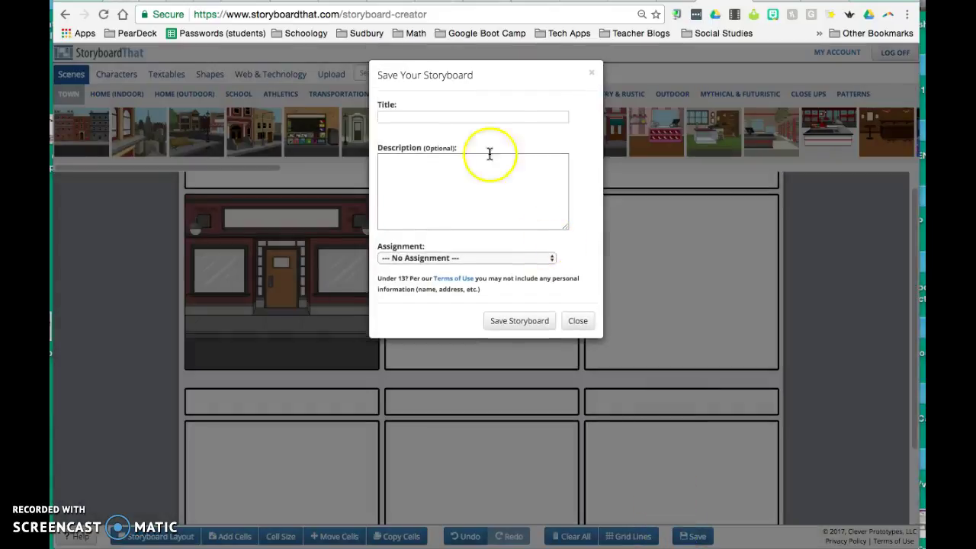
{"action": "left_click", "coordinate": [441, 115]}
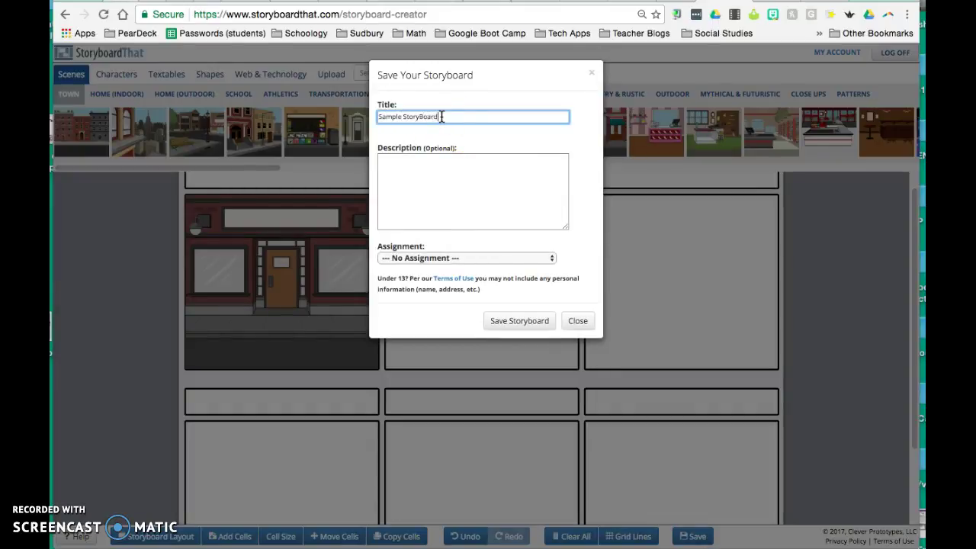
{"action": "left_click", "coordinate": [425, 180]}
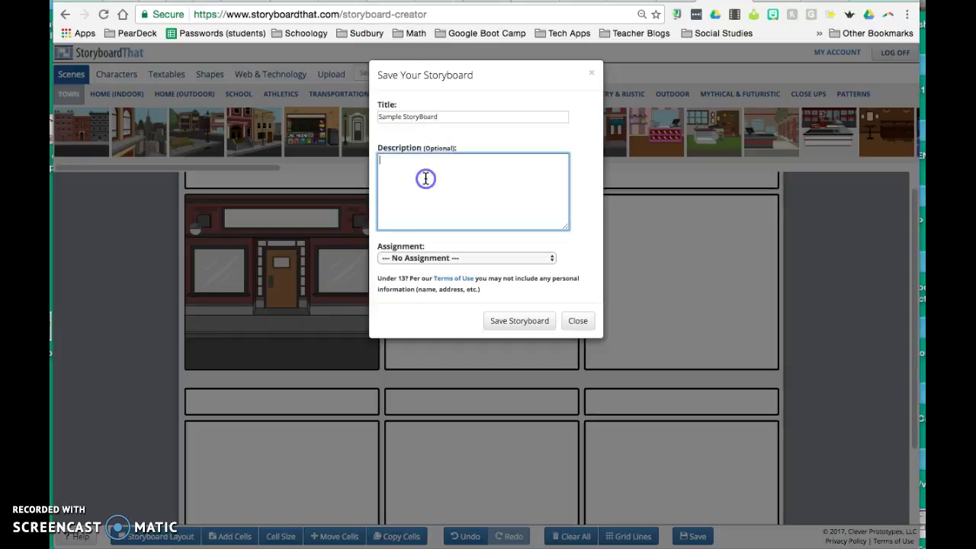
{"action": "left_click", "coordinate": [432, 257]}
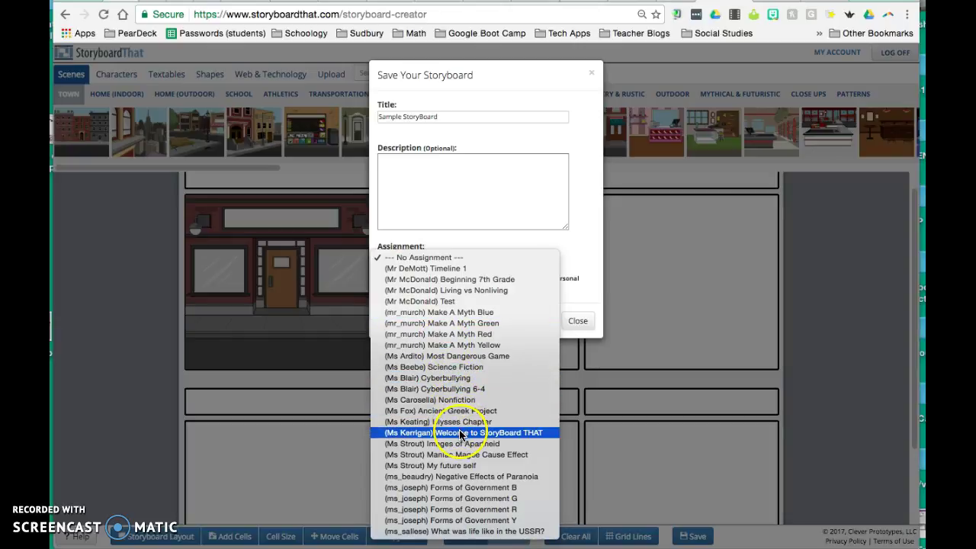
{"action": "left_click_drag", "start_coordinate": [412, 433], "coordinate": [495, 435]}
{"action": "left_click", "coordinate": [496, 433]}
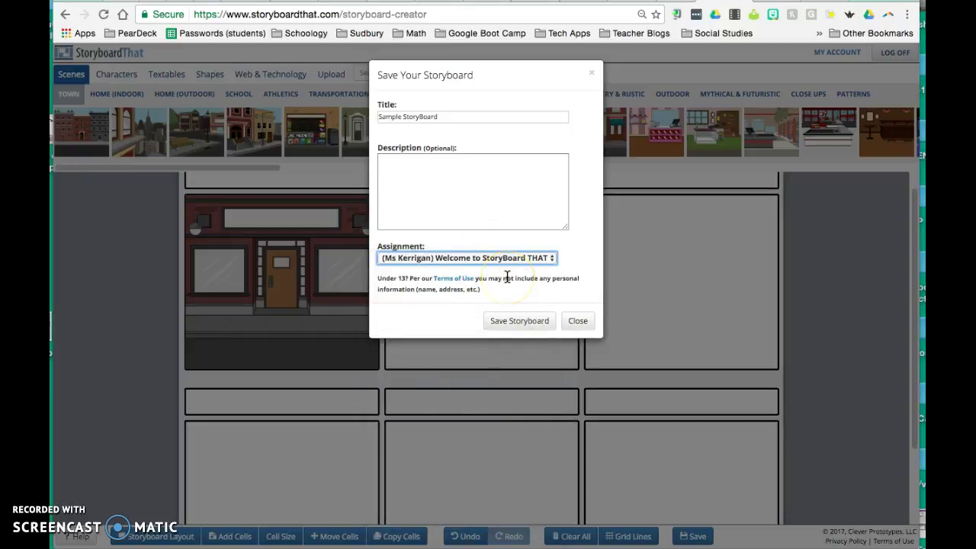
{"action": "left_click", "coordinate": [515, 323]}
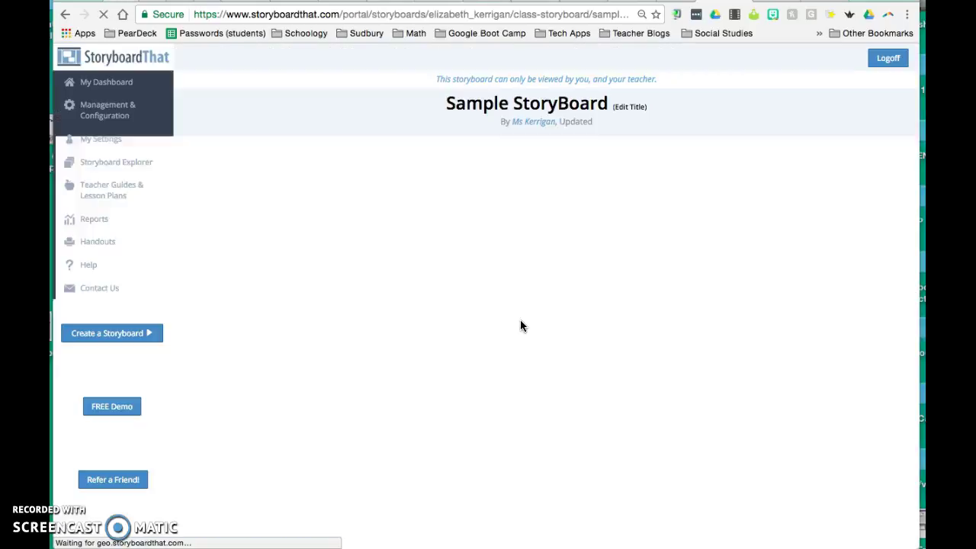
Scroll the saved Sample StoryBoard page down to the Edit and Print/Download buttons and choose Edit.
{"action": "left_click", "coordinate": [700, 231]}
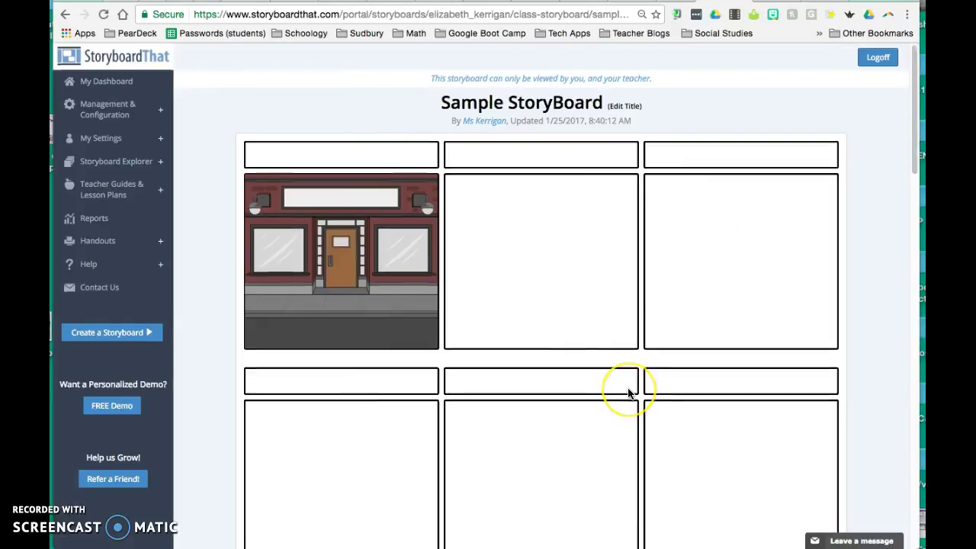
{"action": "scroll", "coordinate": [627, 387], "scroll_direction": "down", "scroll_amount": 2}
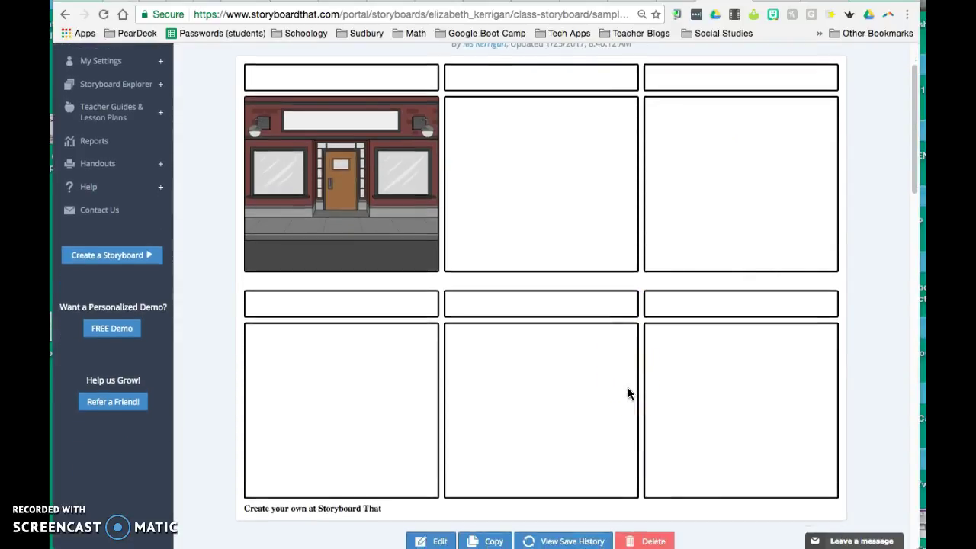
{"action": "scroll", "coordinate": [627, 388], "scroll_direction": "down", "scroll_amount": 2}
{"action": "left_click", "coordinate": [618, 391]}
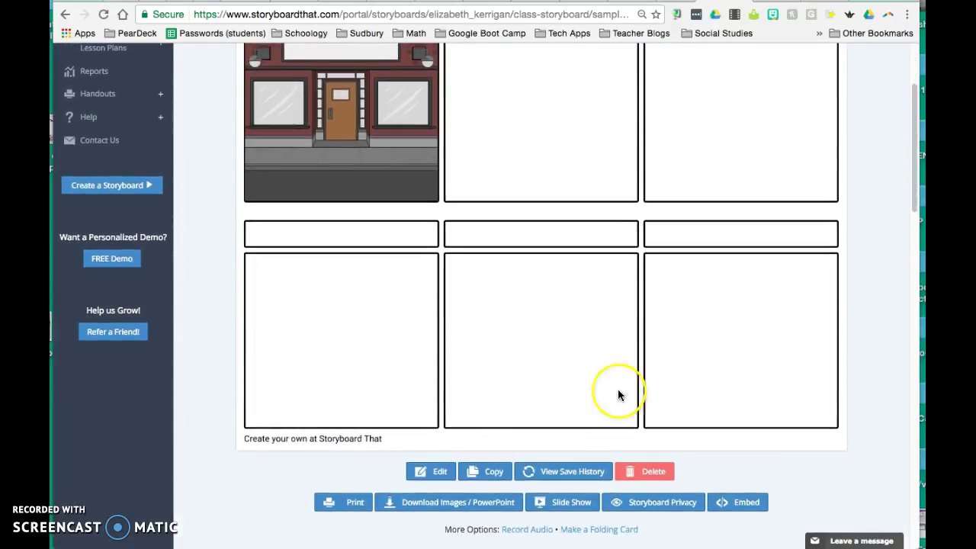
{"action": "left_click", "coordinate": [434, 466]}
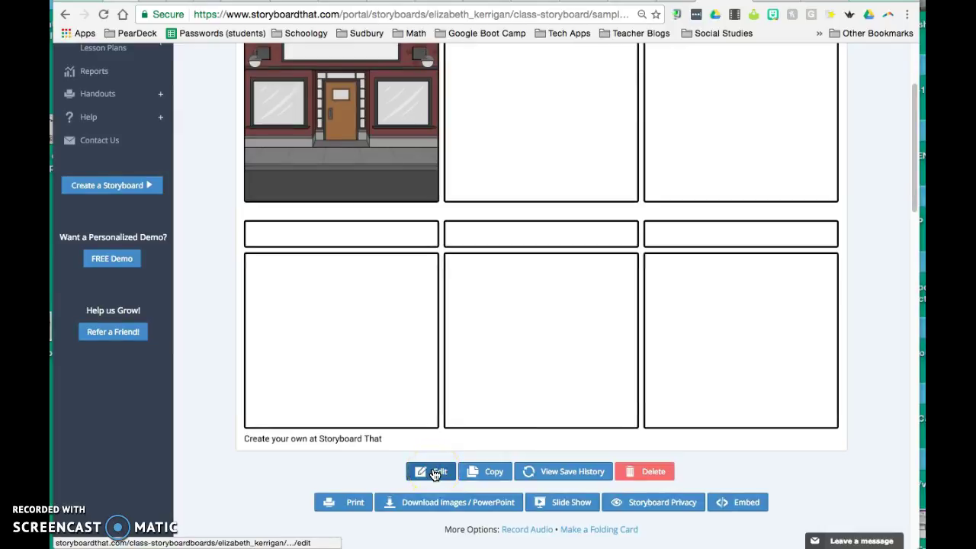